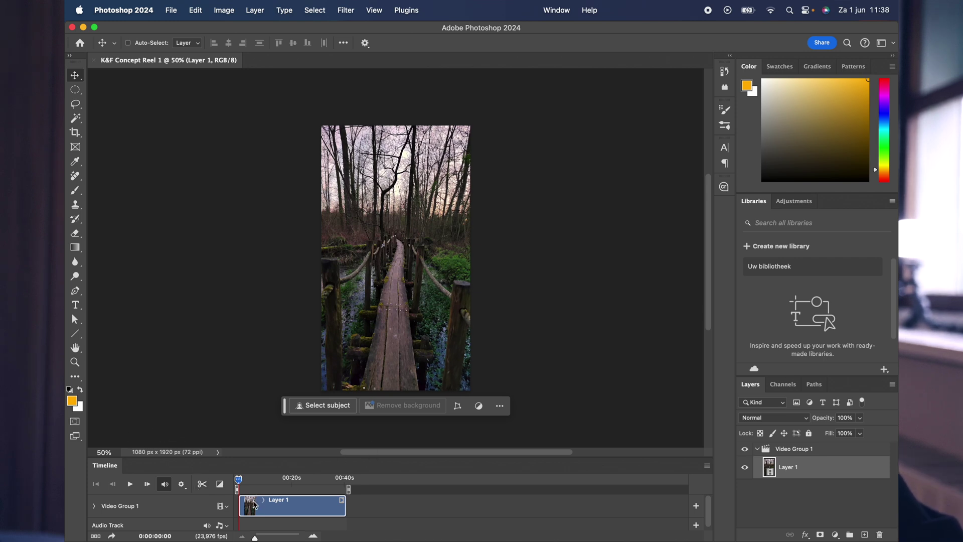
Enlarge the timeline scale, play the opening of the reel, and set the playhead to 0:00:02:00
left_click_drag(255, 537, 268, 537)
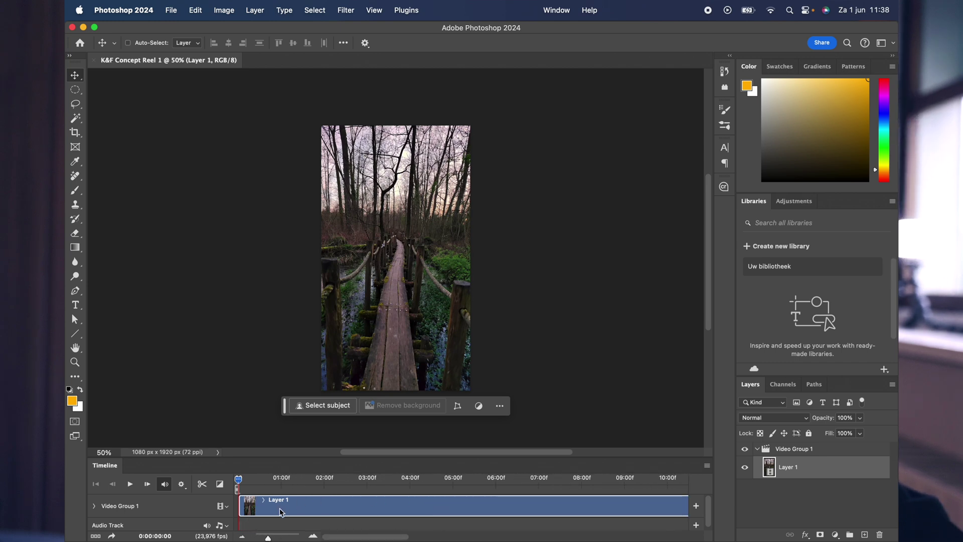
key("space")
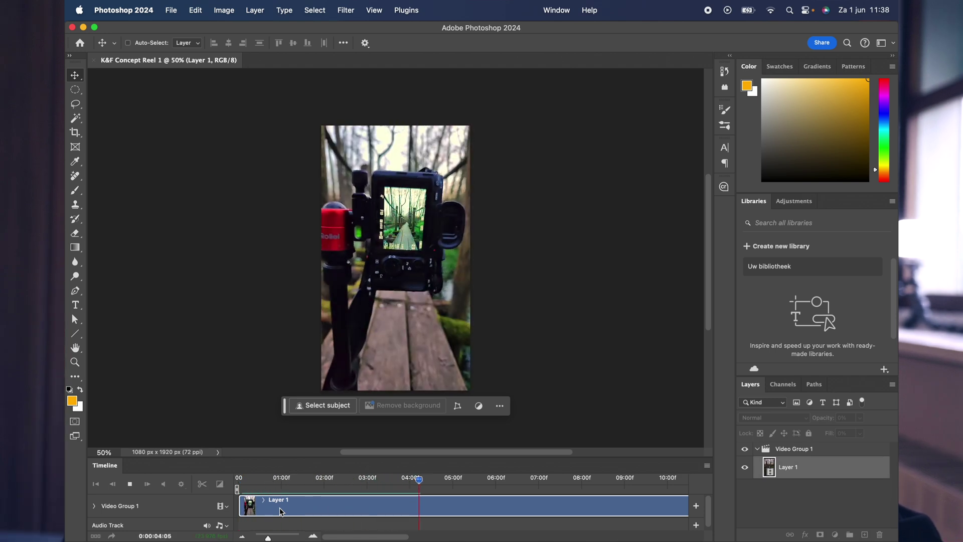
key("space")
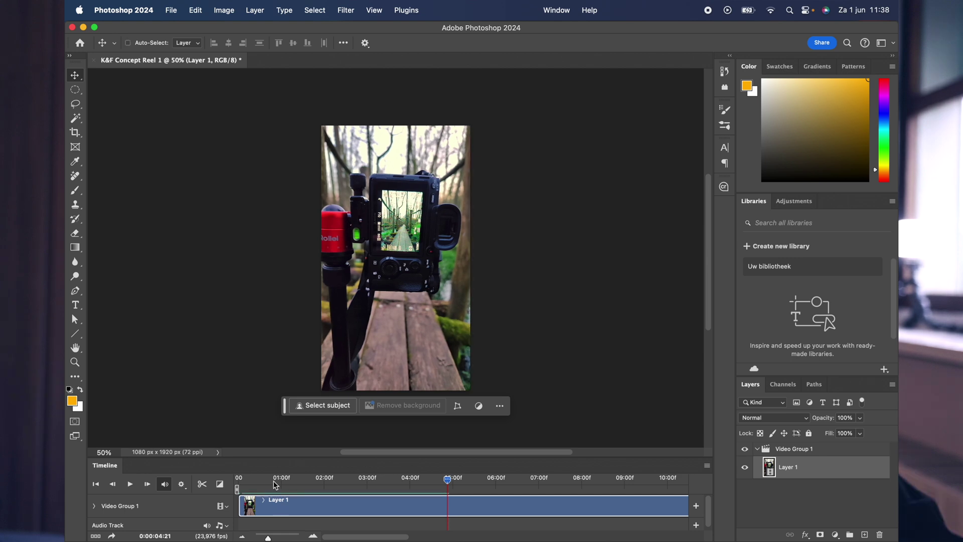
left_click_drag(447, 479, 325, 483)
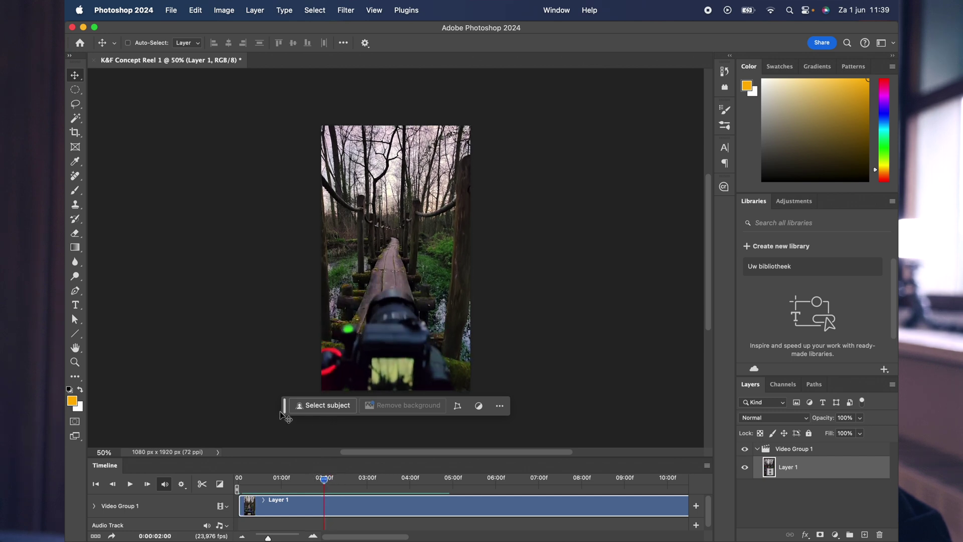
On frame 0:00:02:01, paint out the faint spot at the image's lower-left edge using the Remove tool at size 64
left_click_drag(282, 412, 227, 423)
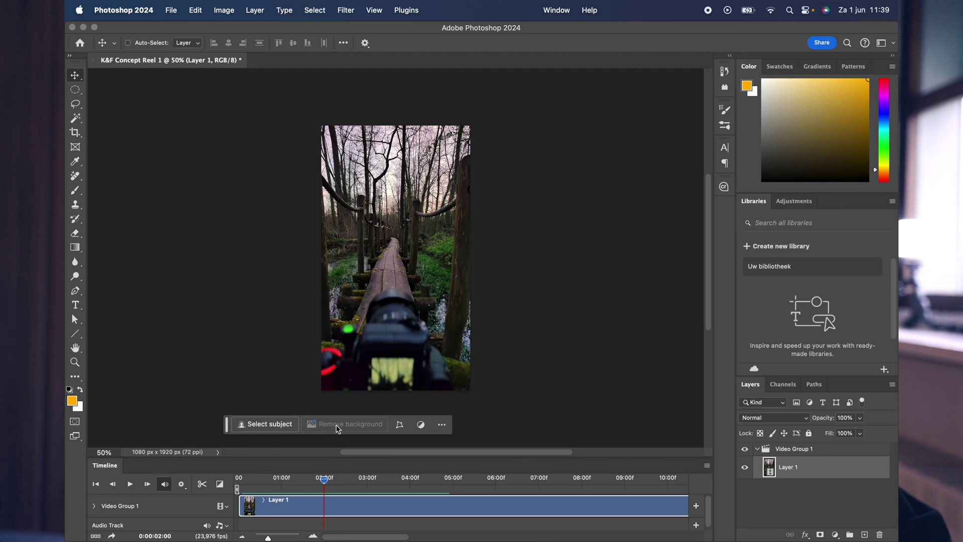
key("super+plus")
key("super+plus")
key("super+plus")
scroll(170, 374, "left", 10)
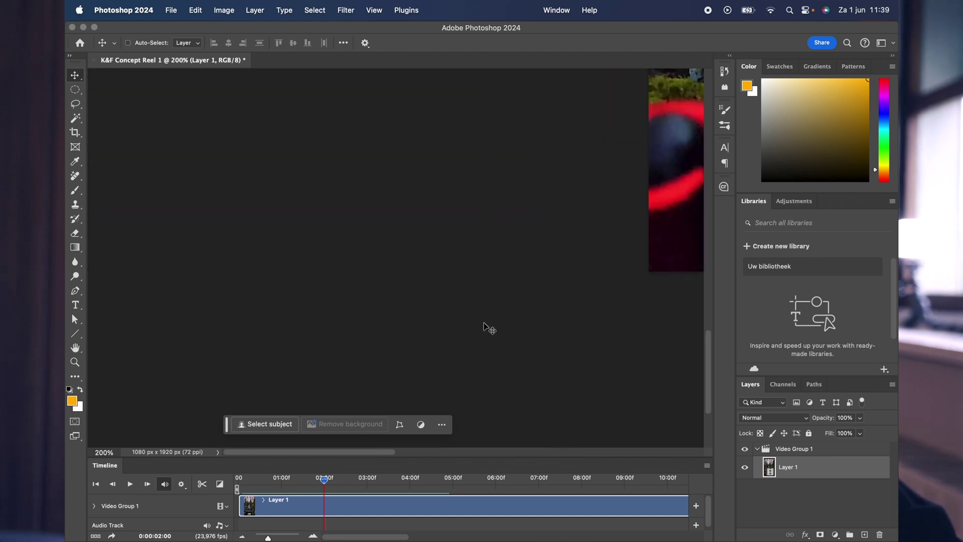
scroll(484, 327, "right", 10)
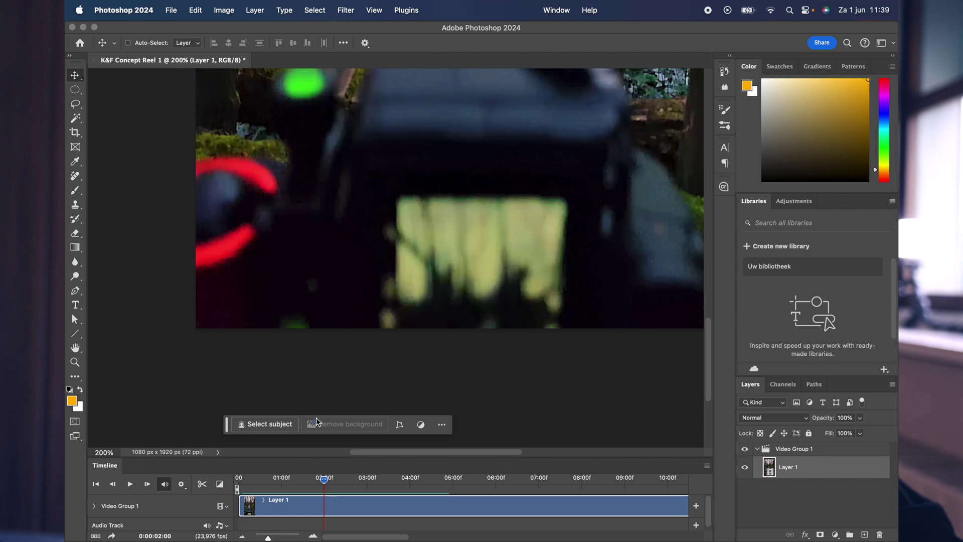
left_click(147, 485)
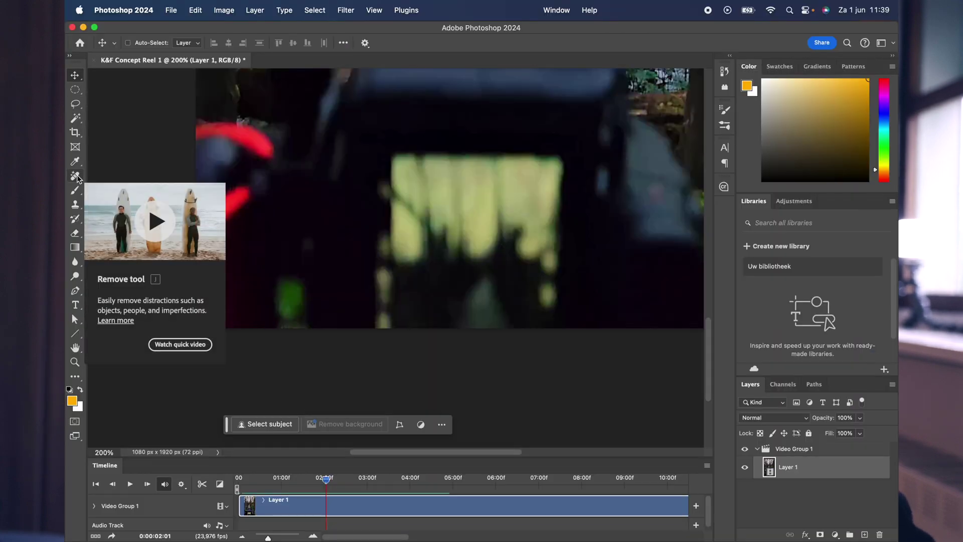
left_click(77, 176)
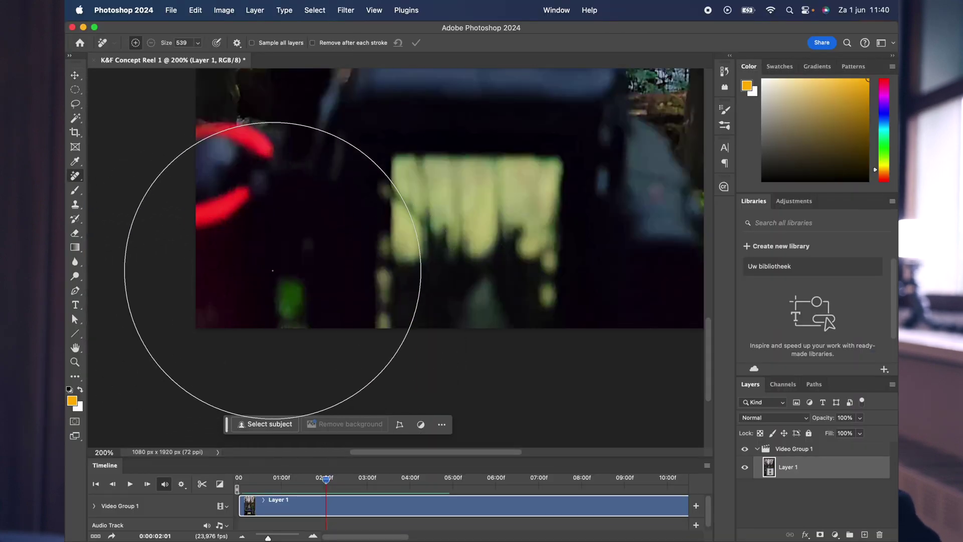
mouse_move(344, 263)
left_mouse_down()
mouse_move(97, 269)
mouse_move(150, 299)
left_mouse_up()
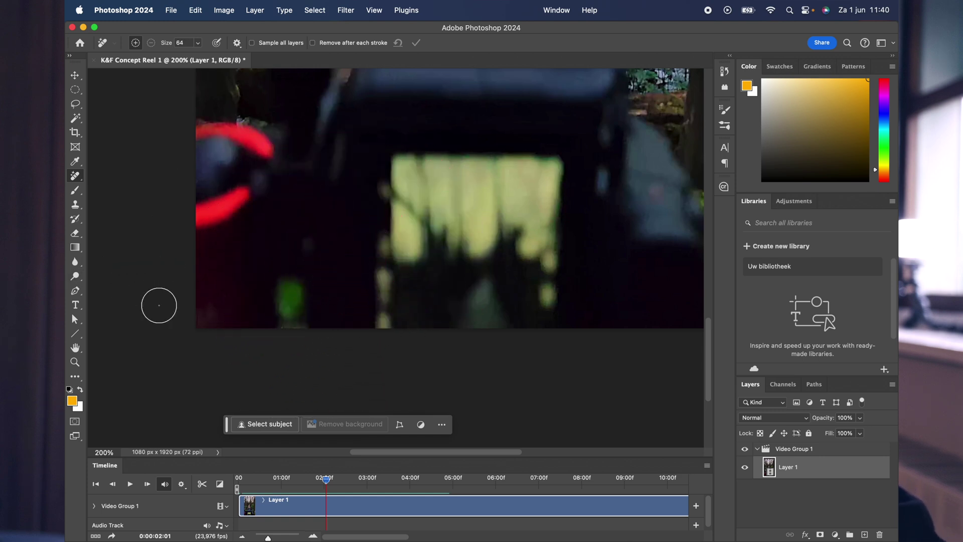
left_click(209, 308)
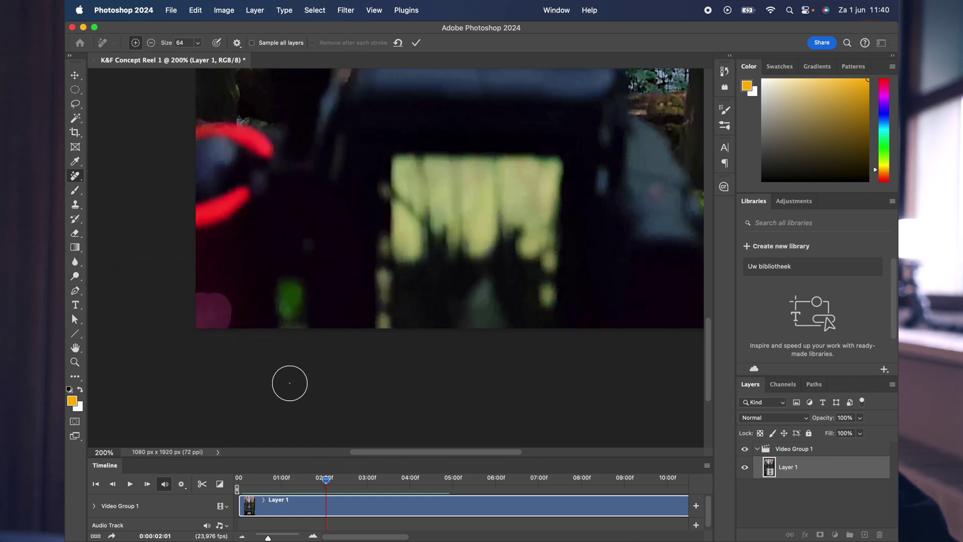
key("Return")
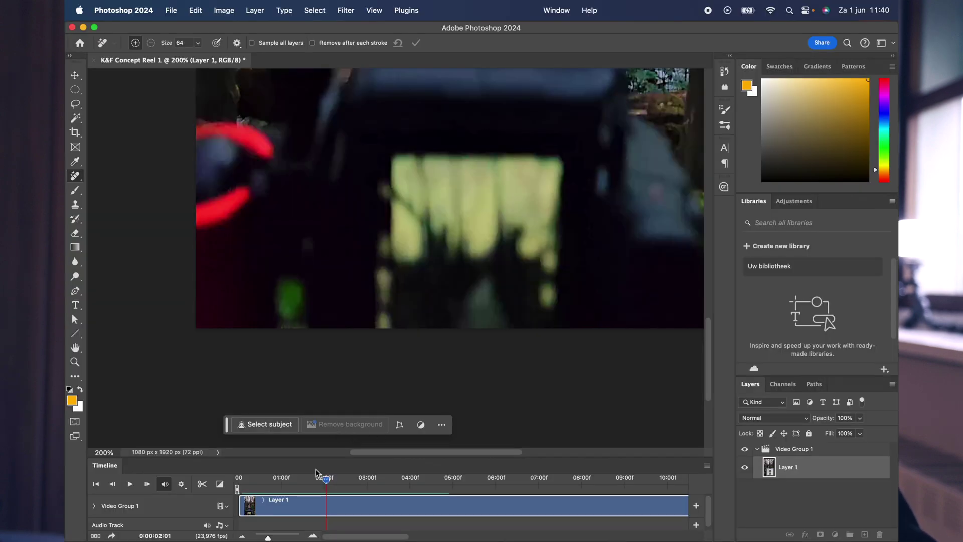
Advance frame by frame to 0:00:02:04, painting out the spot along the image's left edge with the Remove tool
left_click(147, 485)
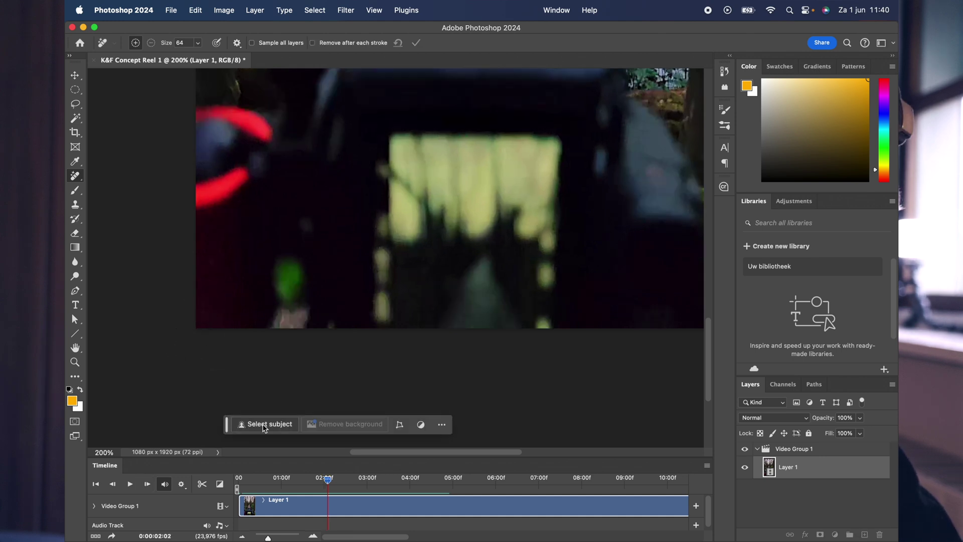
left_click(147, 484)
mouse_move(213, 240)
left_mouse_down()
mouse_move(205, 247)
mouse_move(217, 260)
mouse_move(210, 273)
mouse_move(199, 241)
mouse_move(209, 241)
left_mouse_up()
key("Return")
left_click(152, 484)
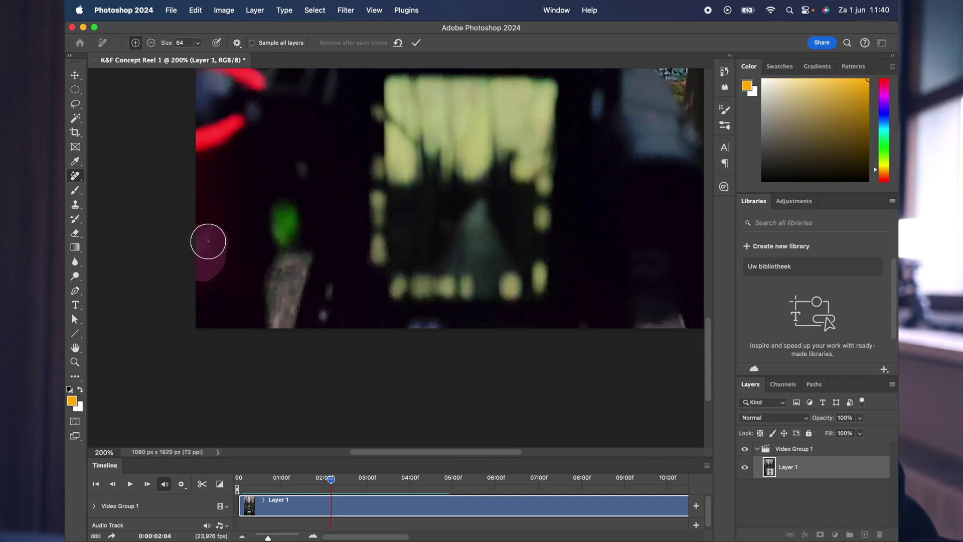
key("Return")
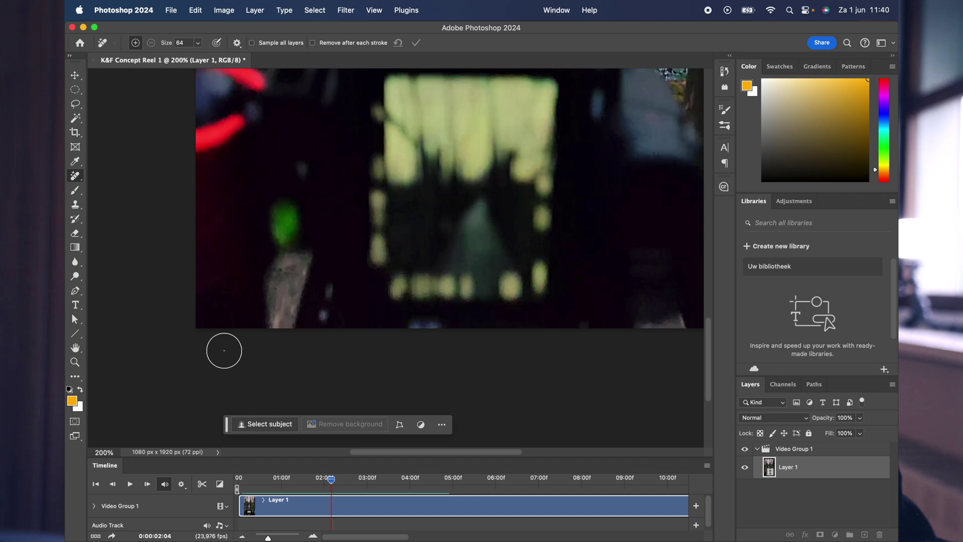
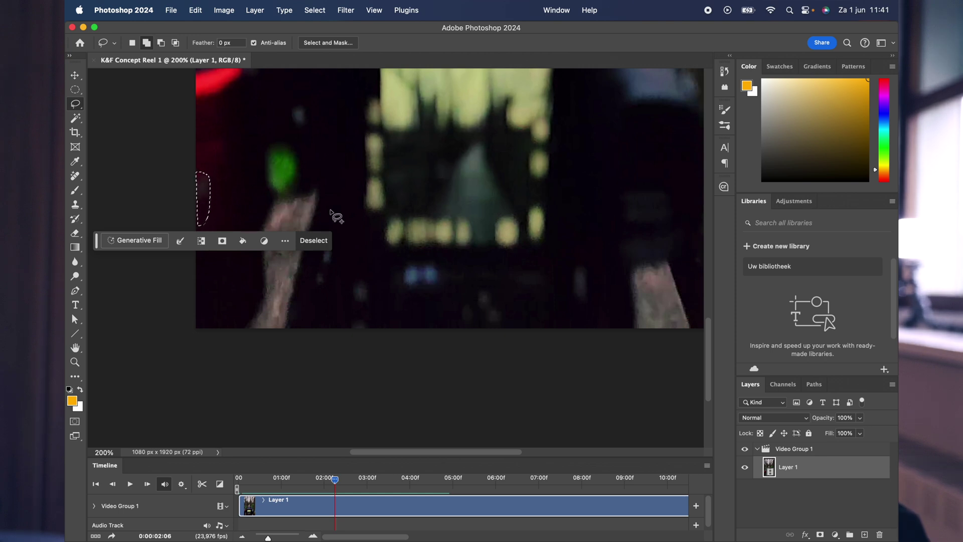
Fill the lassoed spot on frame 0:00:02:06 with Content-Aware, and lasso the same spot on frame 0:00:02:07
key("shift+BackSpace")
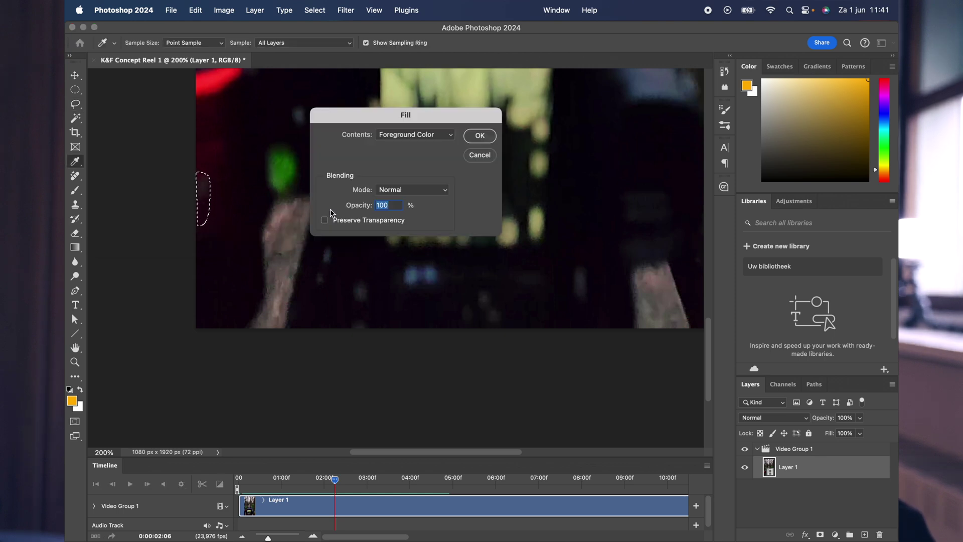
left_click(434, 140)
left_click(426, 174)
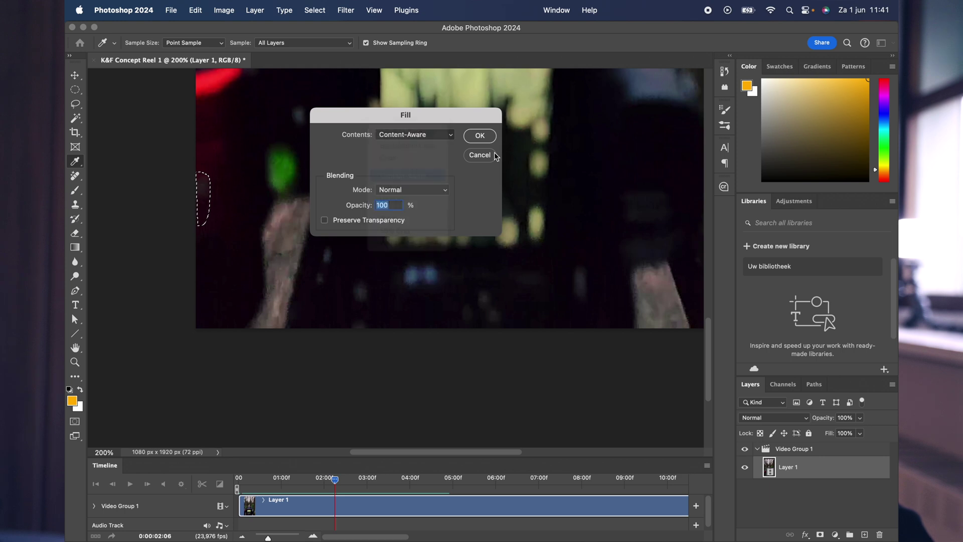
left_click(487, 136)
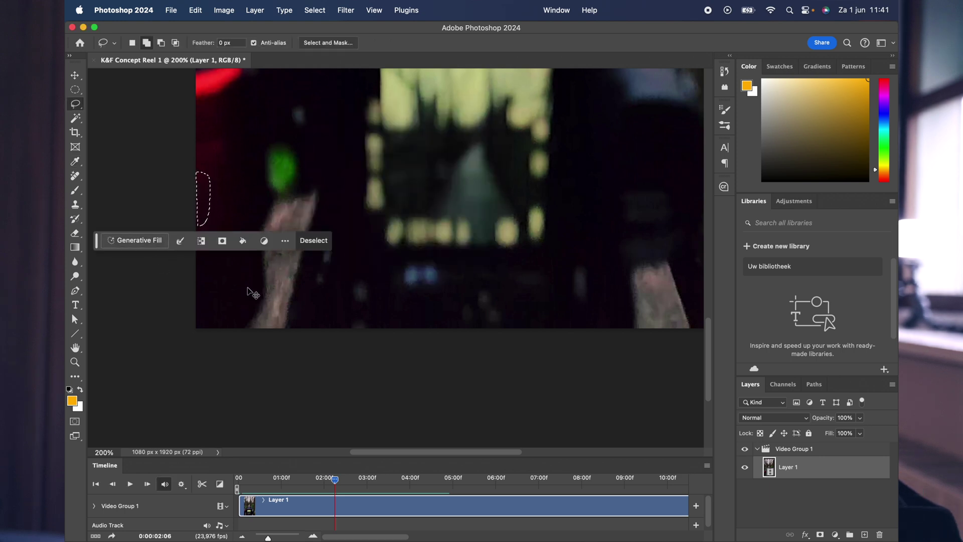
key("super+d")
left_click(147, 484)
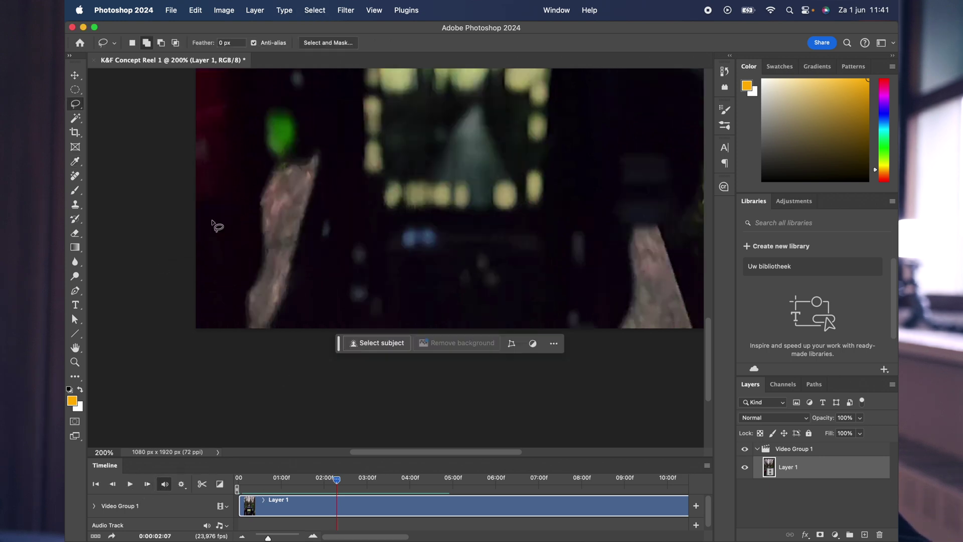
mouse_move(191, 135)
left_mouse_down()
mouse_move(215, 157)
mouse_move(196, 199)
mouse_move(186, 166)
left_mouse_up()
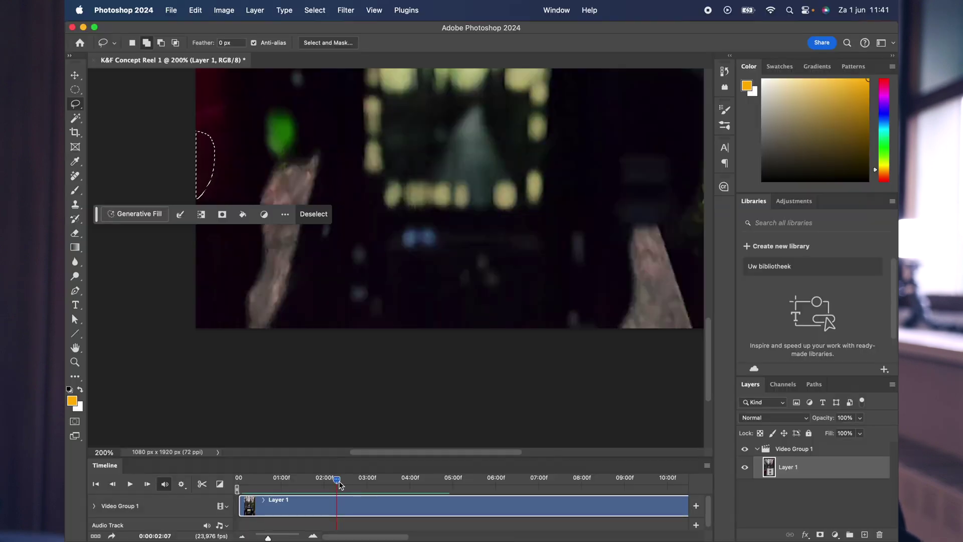
On frame 0:00:04:15, lasso the Rollei logo on the red tripod head, remove it with a Content-Aware fill, and deselect
left_click_drag(337, 480, 355, 479)
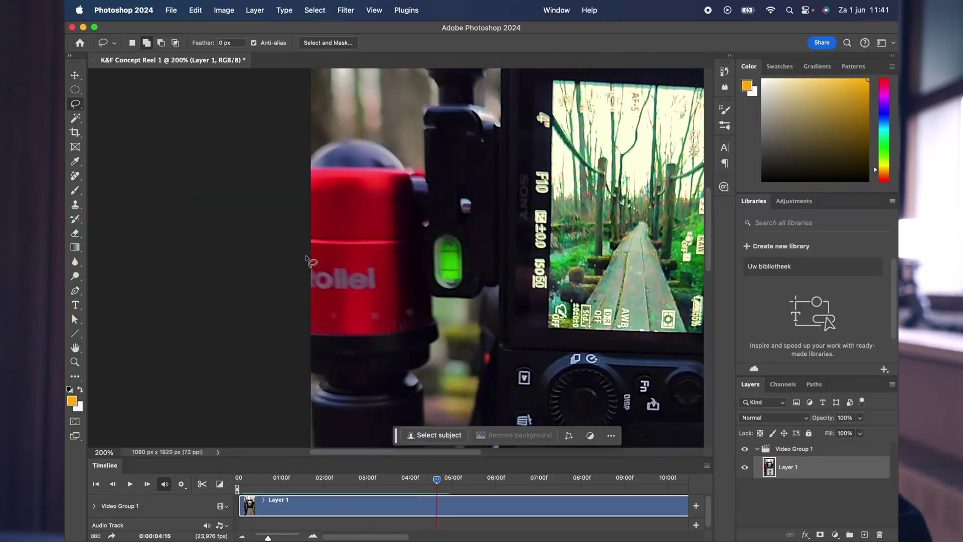
left_click_drag(311, 255, 361, 258)
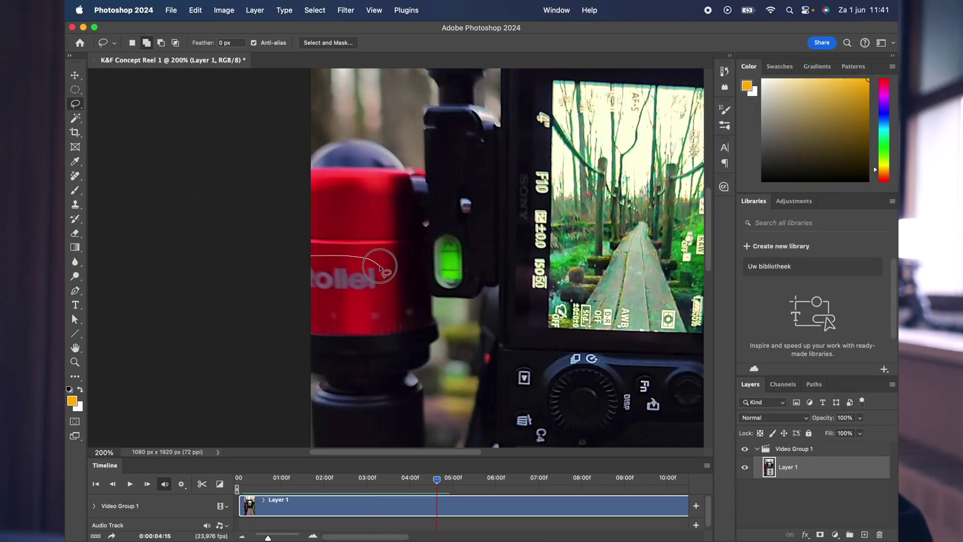
left_click_drag(312, 300, 313, 299)
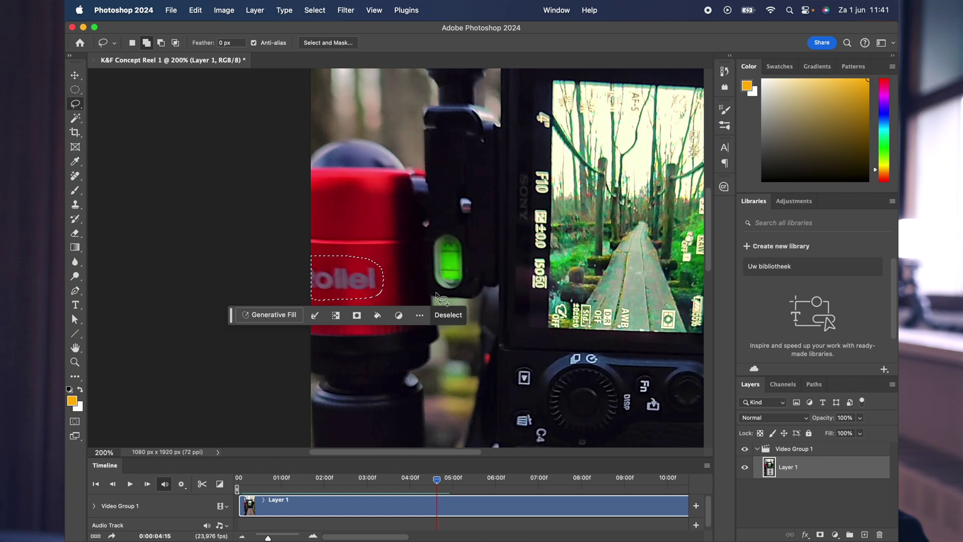
key("shift+BackSpace")
key("Return")
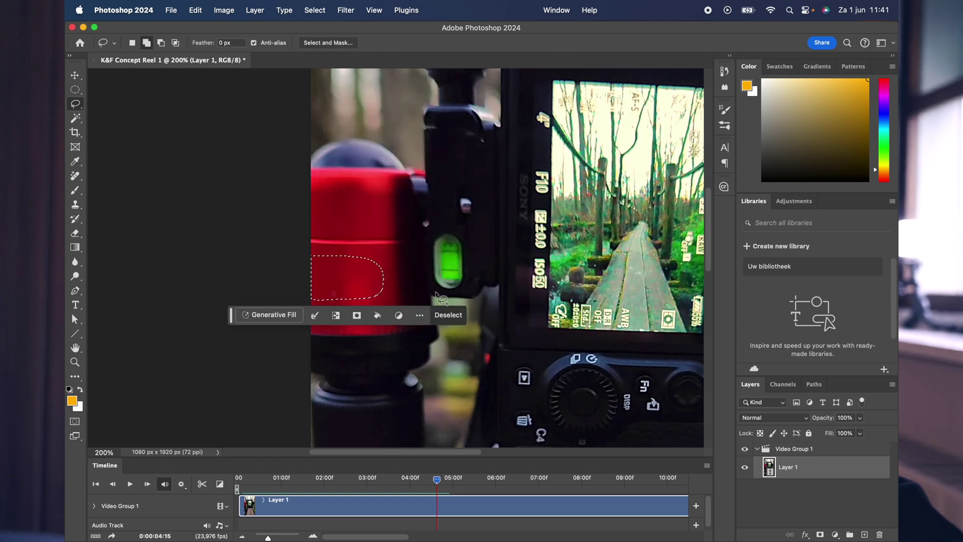
key("super+d")
Lasso the leftover blemish where the Rollei logo was, clean it up with another Content-Aware fill, and deselect
mouse_move(330, 276)
left_mouse_down()
mouse_move(321, 281)
mouse_move(351, 287)
left_mouse_up()
key("shift+BackSpace")
key("Return")
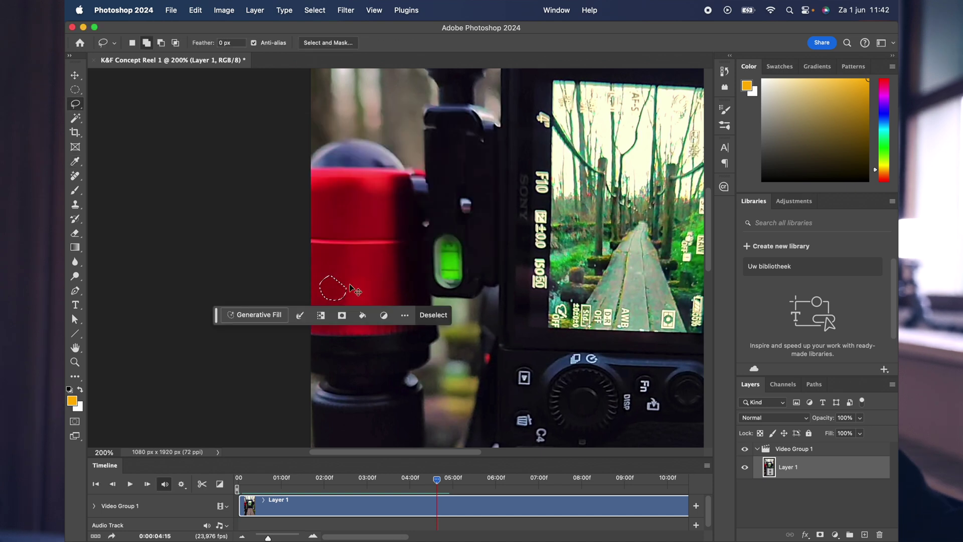
key("super+d")
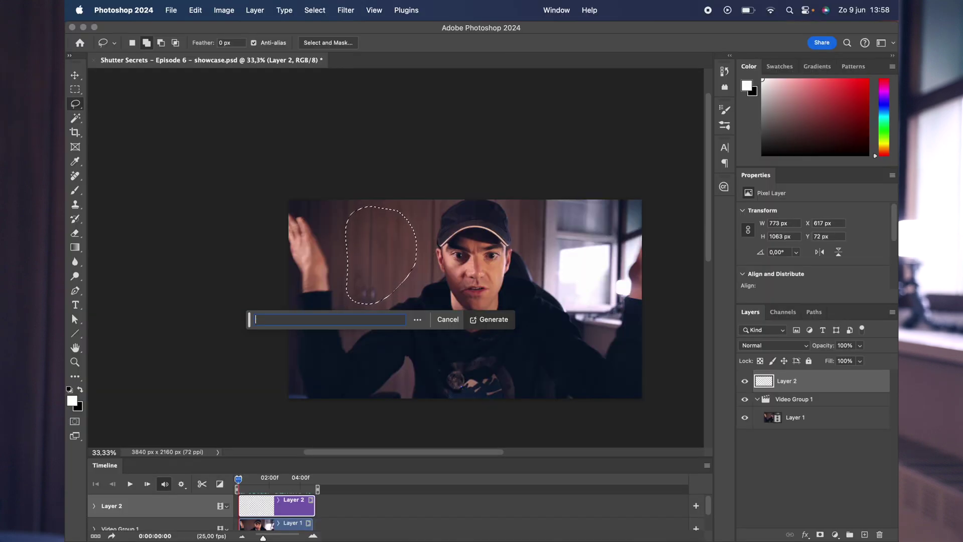
In the showcase document, run Generative Fill on the lassoed wall area beside the man with the prompt "voeg foto kader toe"
type("toe")
key("Return")
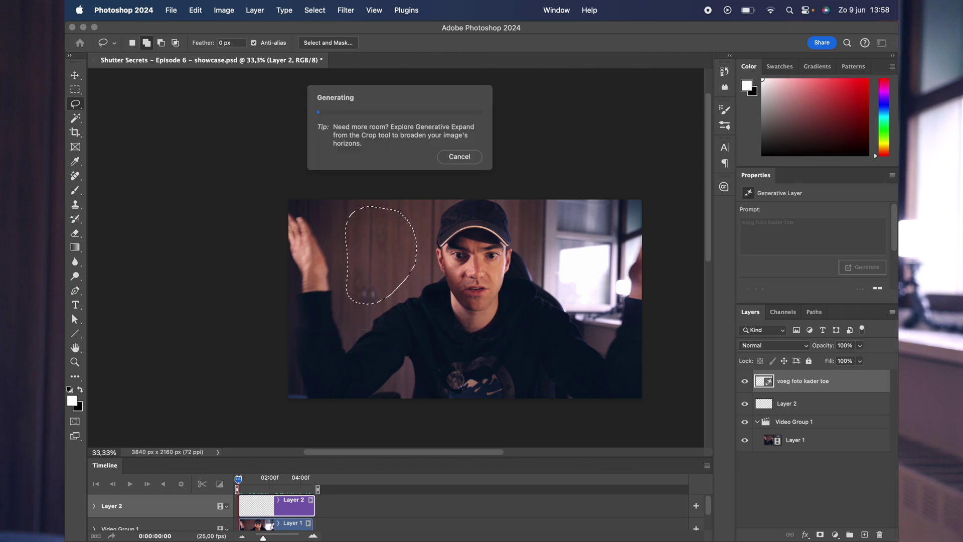